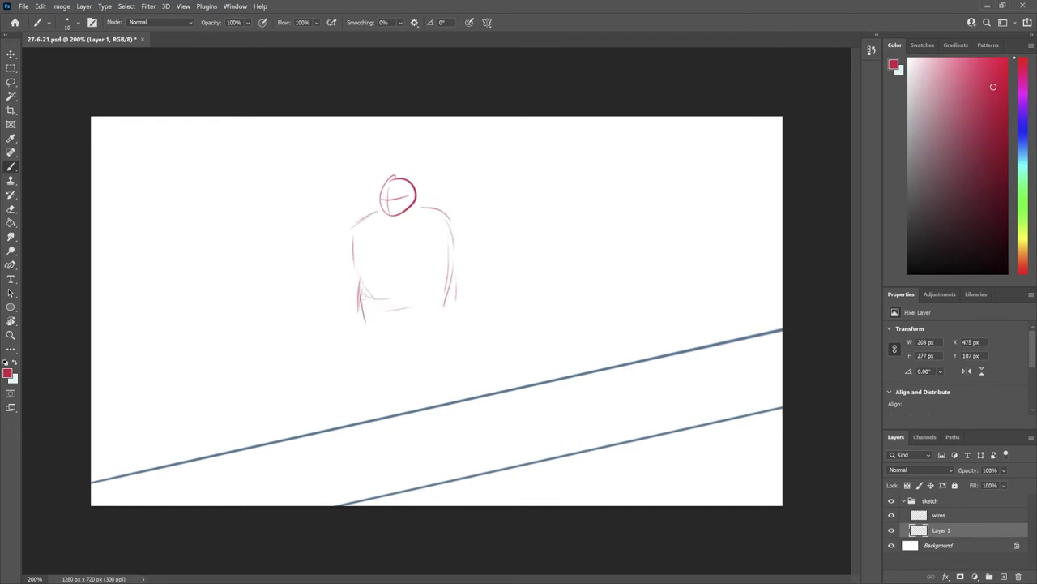
Sketch the red leg curves on both sides of the crouching figure.
{"action": "left_click_drag", "start_coordinate": [414, 336], "coordinate": [410, 366]}
{"action": "left_click_drag", "start_coordinate": [425, 313], "coordinate": [447, 305]}
{"action": "left_click_drag", "start_coordinate": [361, 297], "coordinate": [331, 352]}
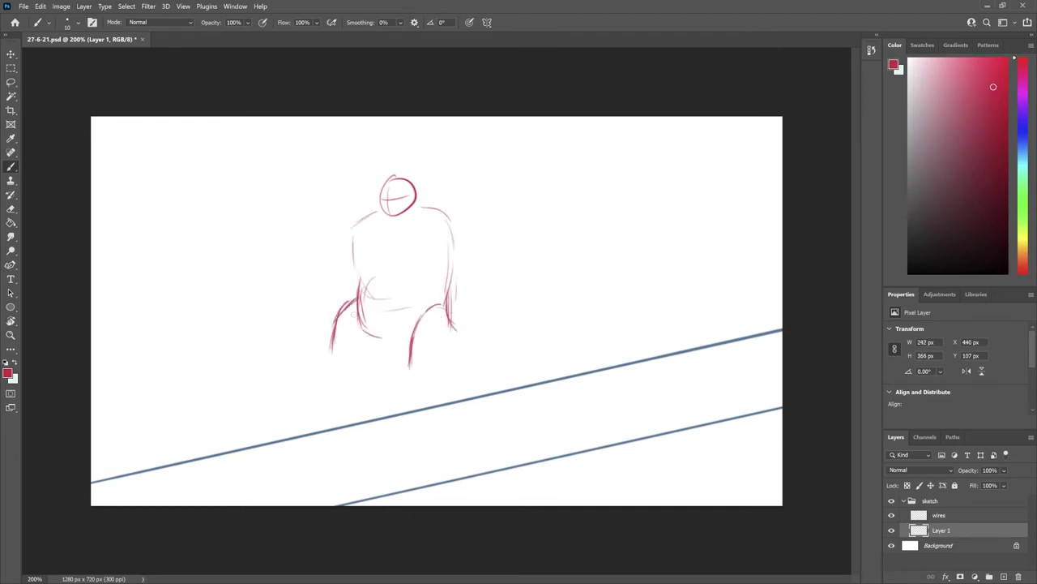
{"action": "left_click_drag", "start_coordinate": [362, 304], "coordinate": [410, 358]}
{"action": "left_click_drag", "start_coordinate": [362, 277], "coordinate": [309, 368]}
{"action": "key", "text": "ctrl+z"}
Strengthen the back and redraw the torso's sides and bottom, erasing stray leg strokes.
{"action": "left_click_drag", "start_coordinate": [428, 208], "coordinate": [445, 292]}
{"action": "left_click_drag", "start_coordinate": [405, 356], "coordinate": [349, 300]}
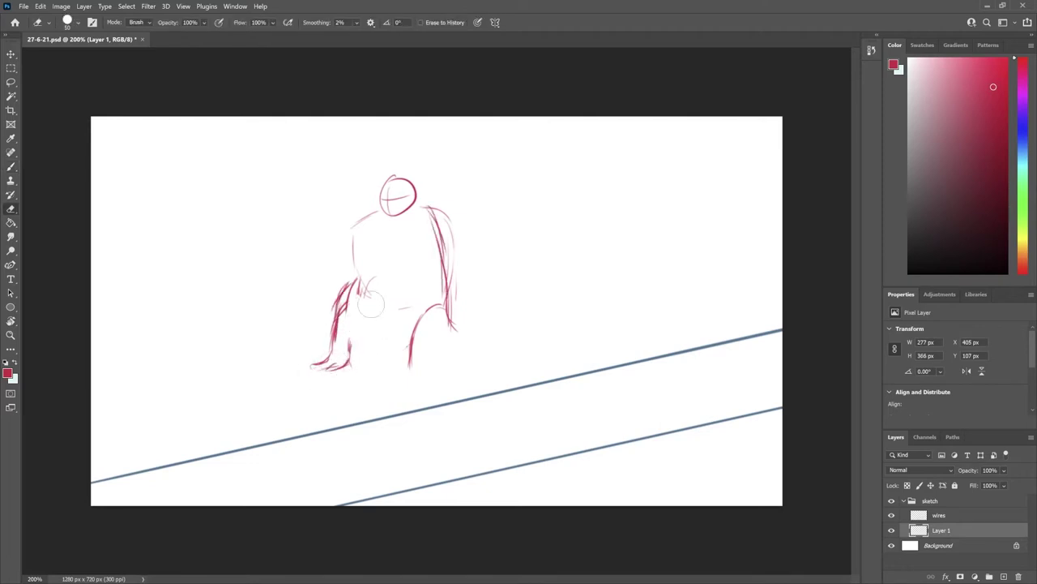
{"action": "left_click_drag", "start_coordinate": [389, 333], "coordinate": [415, 381]}
{"action": "left_click_drag", "start_coordinate": [437, 308], "coordinate": [390, 379]}
{"action": "left_click_drag", "start_coordinate": [454, 267], "coordinate": [374, 325]}
{"action": "left_click_drag", "start_coordinate": [431, 207], "coordinate": [452, 317]}
{"action": "left_click_drag", "start_coordinate": [371, 318], "coordinate": [430, 324]}
Round out the torso and add the bent leg, foot, knee line and lower-left hand.
{"action": "key", "text": "e"}
{"action": "left_click_drag", "start_coordinate": [357, 291], "coordinate": [332, 361]}
{"action": "key", "text": "b"}
{"action": "mouse_move", "coordinate": [360, 211]}
{"action": "left_mouse_down"}
{"action": "mouse_move", "coordinate": [331, 355]}
{"action": "mouse_move", "coordinate": [402, 326]}
{"action": "mouse_move", "coordinate": [408, 341]}
{"action": "left_mouse_up"}
{"action": "left_click_drag", "start_coordinate": [405, 295], "coordinate": [436, 348]}
{"action": "left_click_drag", "start_coordinate": [409, 316], "coordinate": [393, 378]}
{"action": "left_click_drag", "start_coordinate": [436, 356], "coordinate": [392, 379]}
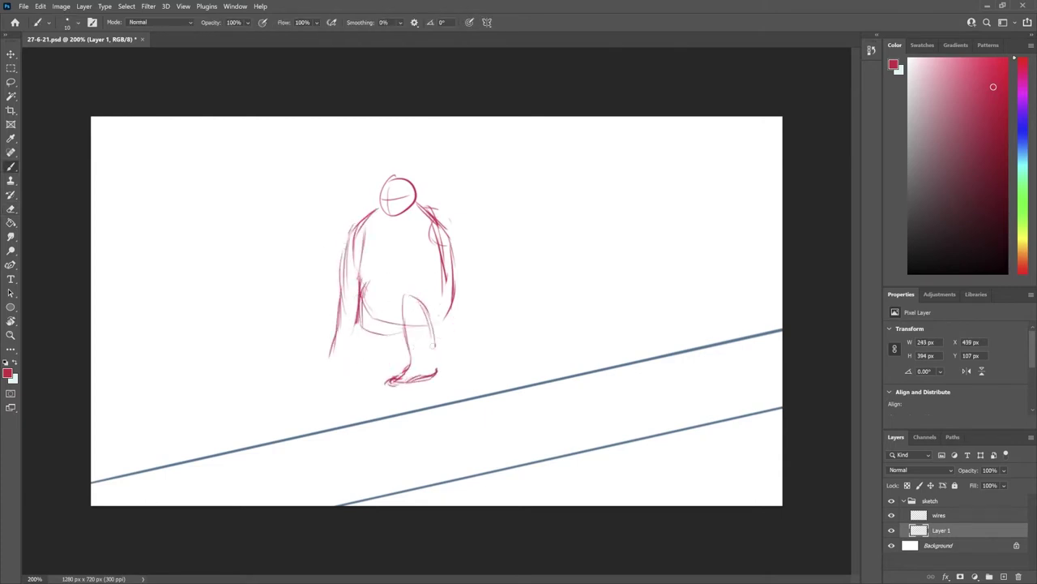
{"action": "left_click_drag", "start_coordinate": [455, 301], "coordinate": [438, 347]}
{"action": "left_click_drag", "start_coordinate": [412, 295], "coordinate": [434, 314]}
{"action": "mouse_move", "coordinate": [327, 365]}
{"action": "left_mouse_down"}
{"action": "mouse_move", "coordinate": [348, 357]}
{"action": "mouse_move", "coordinate": [333, 308]}
{"action": "mouse_move", "coordinate": [346, 349]}
{"action": "left_mouse_up"}
Redraw the left leg, left arm and hand, and left torso with a shoulder circle.
{"action": "key", "text": "e"}
{"action": "key", "text": "b"}
{"action": "key", "text": "e"}
{"action": "key", "text": "b"}
{"action": "key", "text": "e"}
{"action": "mouse_move", "coordinate": [394, 301]}
{"action": "left_mouse_down"}
{"action": "mouse_move", "coordinate": [380, 348]}
{"action": "mouse_move", "coordinate": [395, 351]}
{"action": "left_mouse_up"}
{"action": "key", "text": "b"}
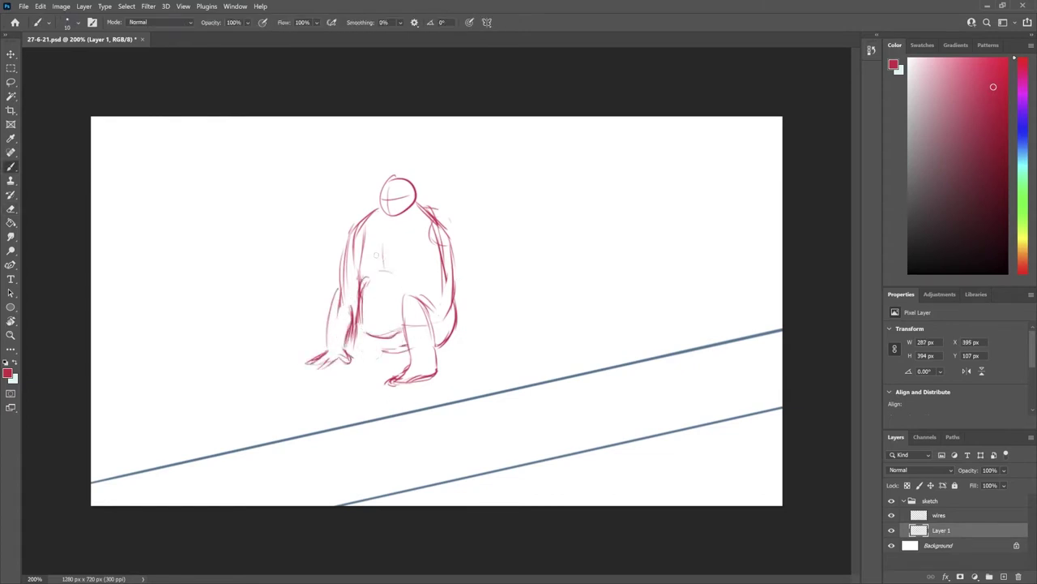
{"action": "key", "text": "e"}
{"action": "key", "text": "b"}
{"action": "mouse_move", "coordinate": [348, 292]}
{"action": "left_mouse_down"}
{"action": "mouse_move", "coordinate": [333, 365]}
{"action": "mouse_move", "coordinate": [312, 376]}
{"action": "left_mouse_up"}
{"action": "key", "text": "e"}
{"action": "key", "text": "b"}
{"action": "left_click_drag", "start_coordinate": [365, 218], "coordinate": [357, 291]}
Lasso the whole figure and scale it up with Free Transform.
{"action": "key", "text": "b"}
{"action": "left_click_drag", "start_coordinate": [438, 223], "coordinate": [434, 251]}
{"action": "key", "text": "l"}
{"action": "left_click_drag", "start_coordinate": [559, 235], "coordinate": [503, 449]}
{"action": "key", "text": "ctrl+t"}
{"action": "left_click_drag", "start_coordinate": [402, 461], "coordinate": [405, 568]}
{"action": "key", "text": "Return"}
{"action": "key", "text": "ctrl+d"}
{"action": "key", "text": "b"}
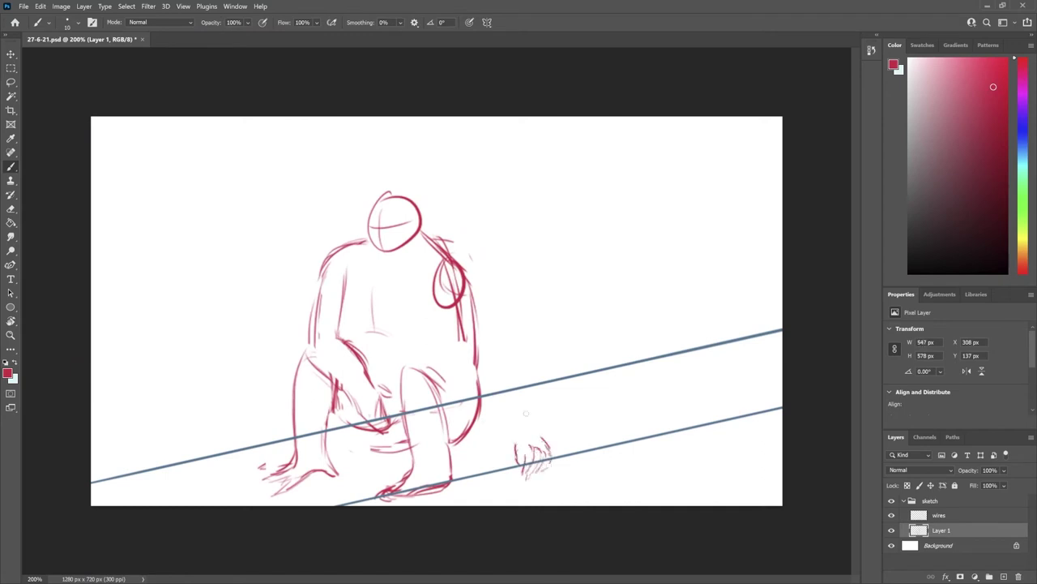
Draw the right arm from shoulder to hand and shift it left with Free Transform.
{"action": "left_click_drag", "start_coordinate": [498, 369], "coordinate": [535, 438]}
{"action": "left_click_drag", "start_coordinate": [470, 272], "coordinate": [519, 361]}
{"action": "key", "text": "l"}
{"action": "left_click_drag", "start_coordinate": [462, 324], "coordinate": [543, 495]}
{"action": "key", "text": "ctrl+t"}
{"action": "key", "text": "Return"}
{"action": "key", "text": "ctrl+d"}
{"action": "key", "text": "e"}
{"action": "key", "text": "b"}
Redraw the right arm down to a bold elbow arch and erase stray red strokes.
{"action": "left_click_drag", "start_coordinate": [463, 267], "coordinate": [470, 385]}
{"action": "key", "text": "e"}
{"action": "key", "text": "b"}
{"action": "left_click_drag", "start_coordinate": [478, 308], "coordinate": [512, 388]}
{"action": "key", "text": "e"}
{"action": "left_click_drag", "start_coordinate": [458, 271], "coordinate": [460, 293]}
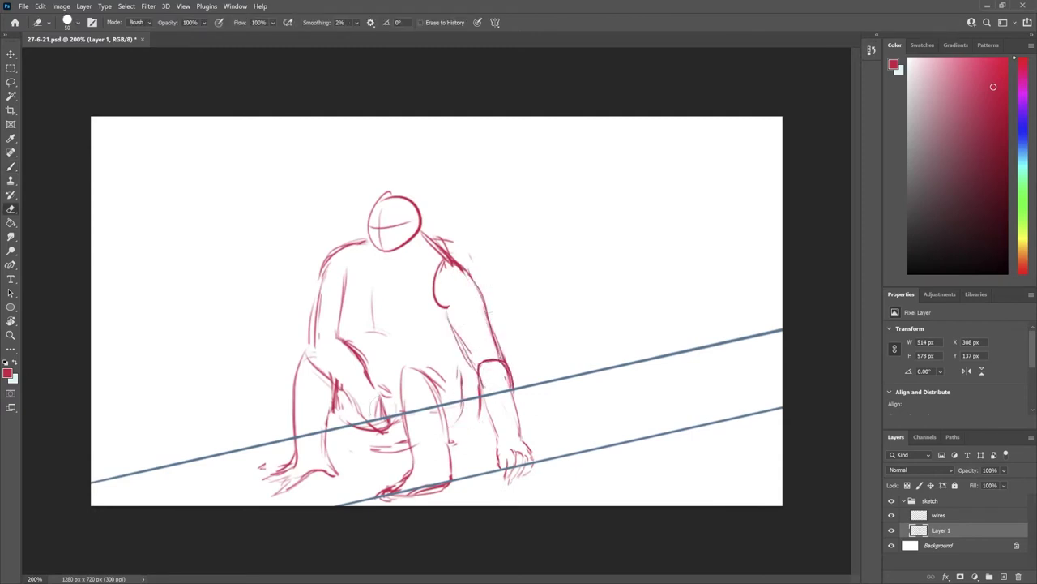
{"action": "left_click_drag", "start_coordinate": [350, 381], "coordinate": [389, 423]}
{"action": "key", "text": "b"}
{"action": "left_click_drag", "start_coordinate": [365, 356], "coordinate": [387, 363]}
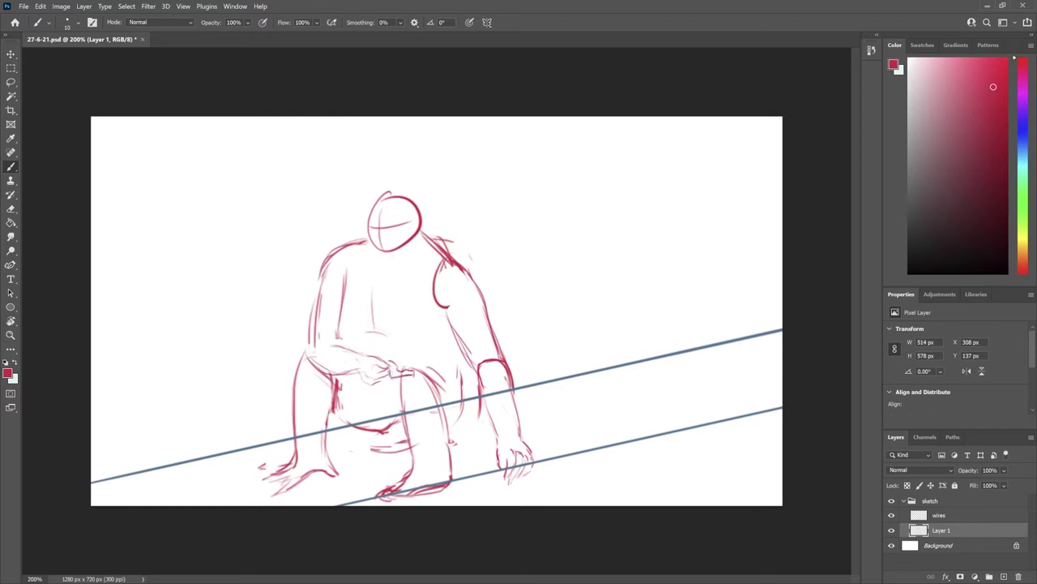
Replace the old lower-left leg with new leg lines, a foot and a torso diagonal.
{"action": "key", "text": "e"}
{"action": "key", "text": "b"}
{"action": "mouse_move", "coordinate": [316, 389]}
{"action": "left_mouse_down"}
{"action": "mouse_move", "coordinate": [276, 487]}
{"action": "mouse_move", "coordinate": [301, 434]}
{"action": "left_mouse_up"}
{"action": "left_click_drag", "start_coordinate": [334, 369], "coordinate": [332, 428]}
{"action": "mouse_move", "coordinate": [331, 468]}
{"action": "left_mouse_down"}
{"action": "mouse_move", "coordinate": [354, 473]}
{"action": "mouse_move", "coordinate": [276, 478]}
{"action": "left_mouse_up"}
{"action": "left_click_drag", "start_coordinate": [341, 379], "coordinate": [369, 420]}
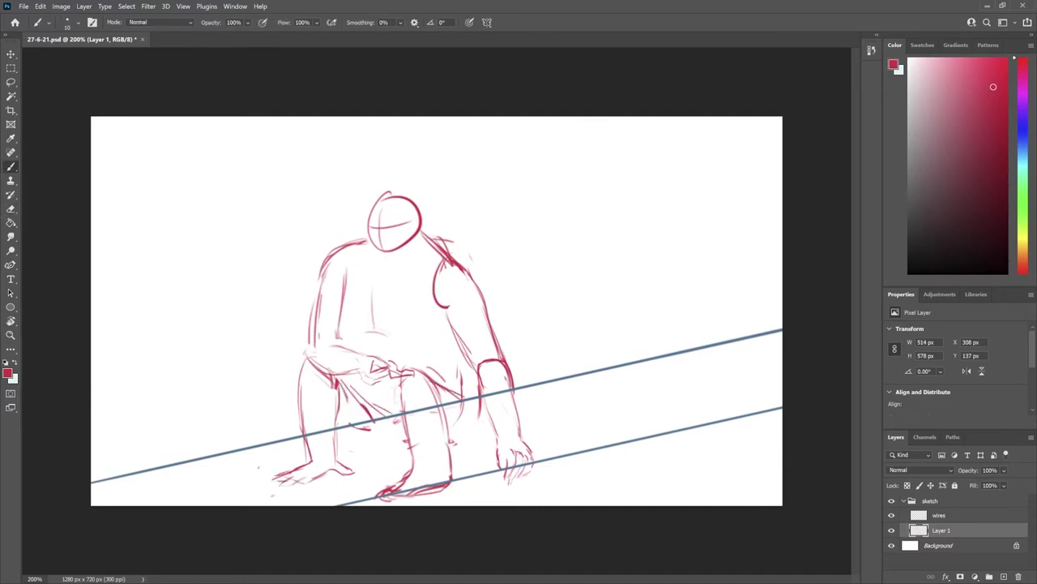
{"action": "left_click_drag", "start_coordinate": [393, 377], "coordinate": [405, 444]}
{"action": "mouse_move", "coordinate": [437, 407]}
{"action": "left_mouse_down"}
{"action": "mouse_move", "coordinate": [450, 453]}
{"action": "mouse_move", "coordinate": [445, 480]}
{"action": "mouse_move", "coordinate": [377, 493]}
{"action": "left_mouse_up"}
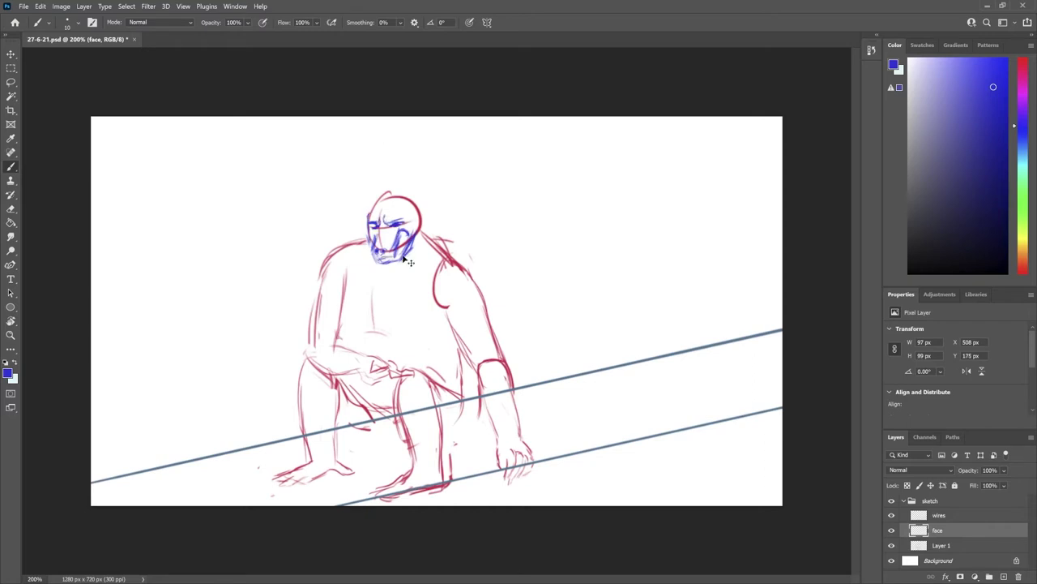
Undo the last chin edit, add an empty layer above face, and reselect face.
{"action": "key", "text": "ctrl+z"}
{"action": "key", "text": "ctrl+shift+alt+n"}
{"action": "key", "text": "alt+bracketleft"}
{"action": "type", "text": "hair"}
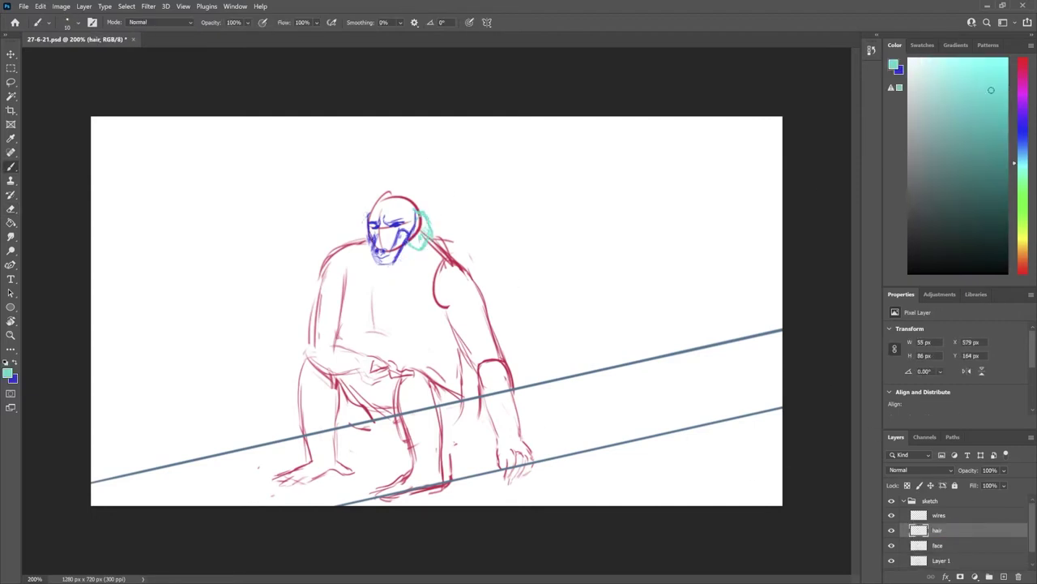
Brush cyan fur over the head, the left side, the right arm and the left thigh.
{"action": "mouse_move", "coordinate": [362, 211]}
{"action": "left_mouse_down"}
{"action": "mouse_move", "coordinate": [355, 243]}
{"action": "mouse_move", "coordinate": [373, 201]}
{"action": "mouse_move", "coordinate": [433, 219]}
{"action": "mouse_move", "coordinate": [422, 257]}
{"action": "left_mouse_up"}
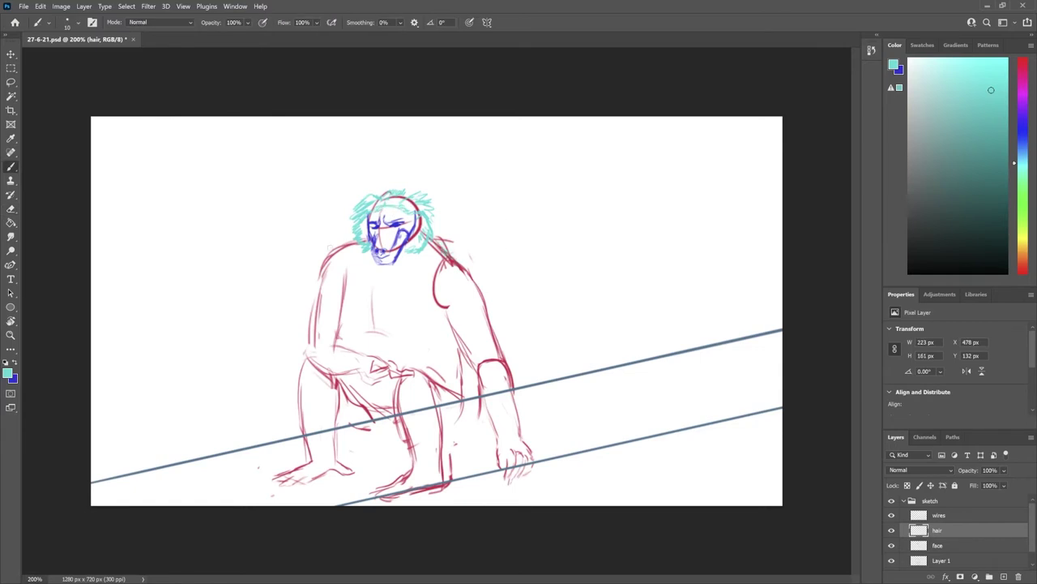
{"action": "left_click_drag", "start_coordinate": [326, 255], "coordinate": [302, 355]}
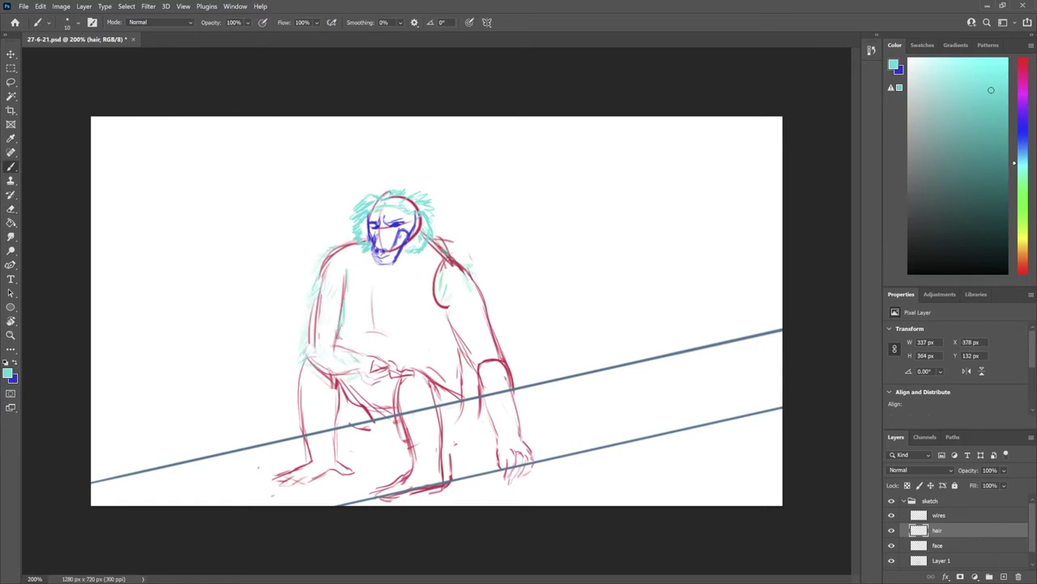
{"action": "left_click_drag", "start_coordinate": [493, 378], "coordinate": [518, 438]}
{"action": "left_click_drag", "start_coordinate": [458, 352], "coordinate": [486, 438]}
{"action": "left_click_drag", "start_coordinate": [348, 377], "coordinate": [288, 372]}
Hatch cyan fur over the chest and both legs, then select Layer 1 copy.
{"action": "left_click_drag", "start_coordinate": [431, 256], "coordinate": [417, 324]}
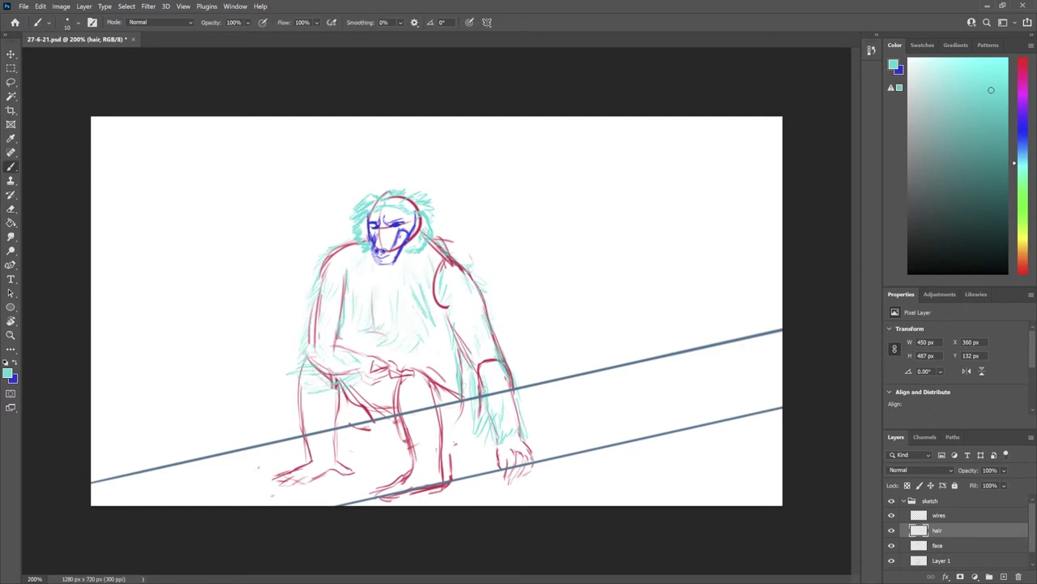
{"action": "left_click_drag", "start_coordinate": [403, 377], "coordinate": [412, 480]}
{"action": "left_click_drag", "start_coordinate": [305, 397], "coordinate": [337, 462]}
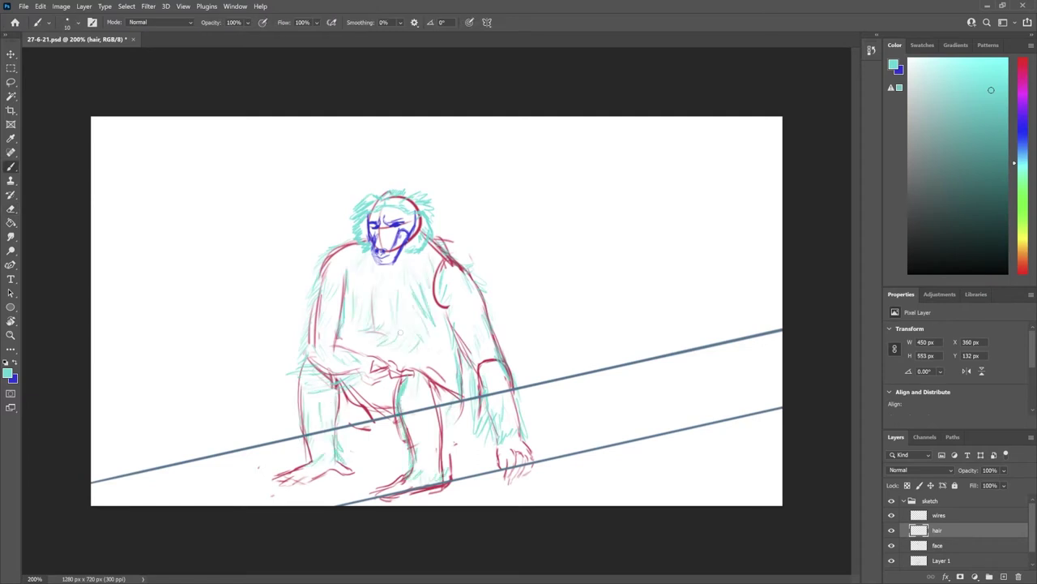
{"action": "scroll", "coordinate": [948, 527], "scroll_direction": "down", "scroll_amount": 1}
{"action": "left_click", "coordinate": [948, 546]}
Erase red sketch lines across the figure and its right arm and side.
{"action": "key", "text": "e"}
{"action": "left_click_drag", "start_coordinate": [381, 194], "coordinate": [308, 365]}
{"action": "mouse_move", "coordinate": [454, 259]}
{"action": "left_mouse_down"}
{"action": "mouse_move", "coordinate": [438, 470]}
{"action": "mouse_move", "coordinate": [486, 421]}
{"action": "left_mouse_up"}
{"action": "key", "text": "b"}
Shift the red leg sketch on Layer 1 copy downward with Free Transform.
{"action": "left_click", "coordinate": [973, 530], "text": "shift"}
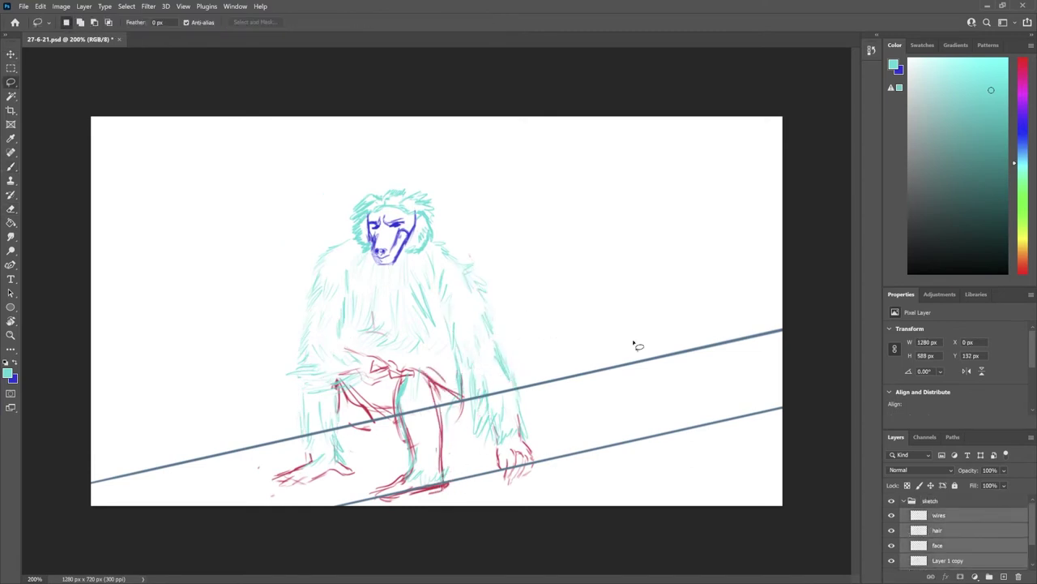
{"action": "key", "text": "v"}
{"action": "key", "text": "m"}
{"action": "left_click", "coordinate": [948, 533]}
{"action": "key", "text": "ctrl+t"}
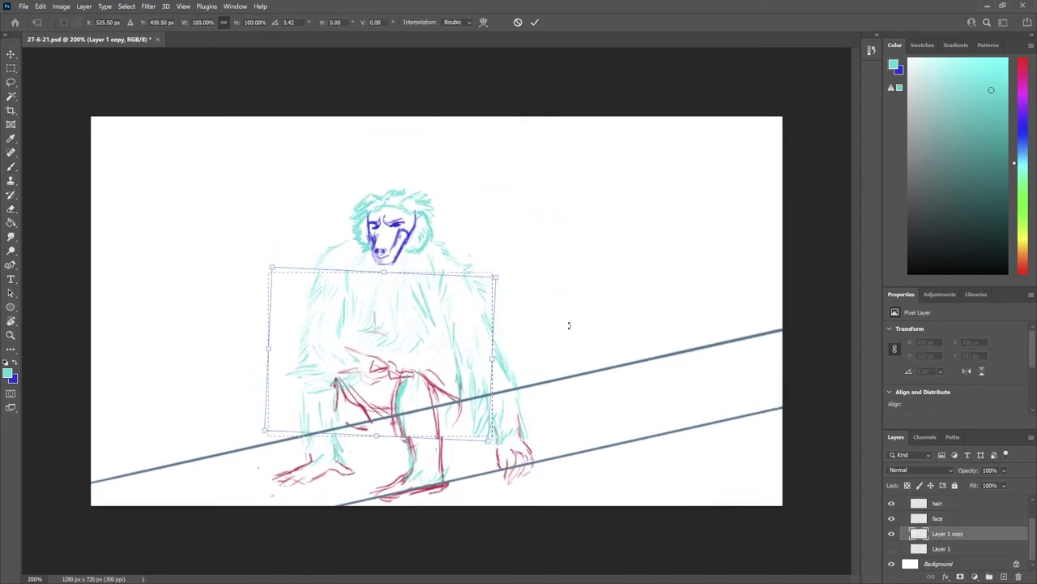
{"action": "left_click_drag", "start_coordinate": [470, 370], "coordinate": [389, 405]}
{"action": "key", "text": "Return"}
Return to the face layer with the blue colour and save the PSD.
{"action": "key", "text": "b"}
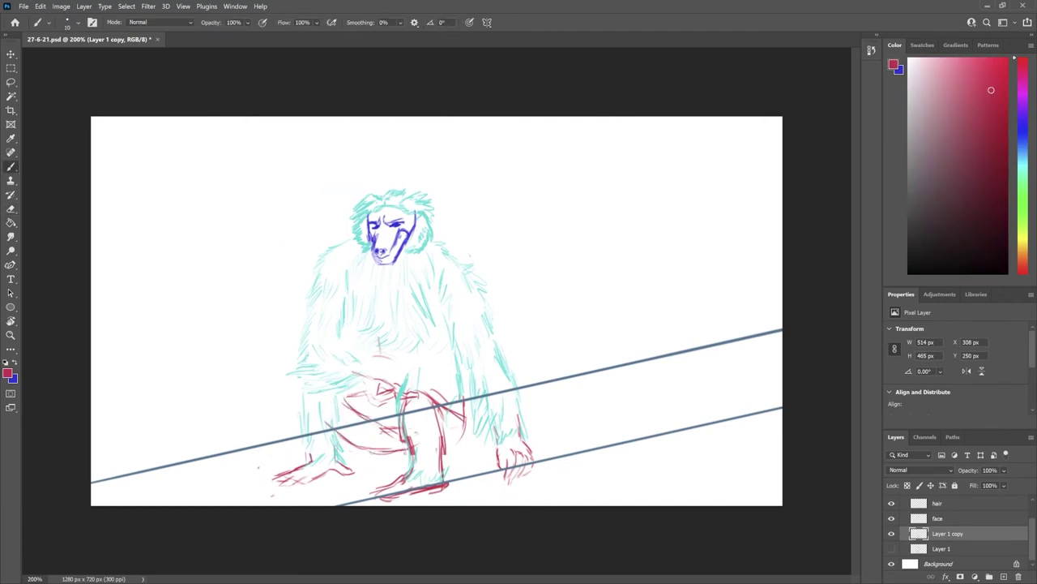
{"action": "scroll", "coordinate": [956, 526], "scroll_direction": "up", "scroll_amount": 2}
{"action": "left_click", "coordinate": [937, 531]}
{"action": "left_click_drag", "start_coordinate": [156, 494], "coordinate": [195, 480]}
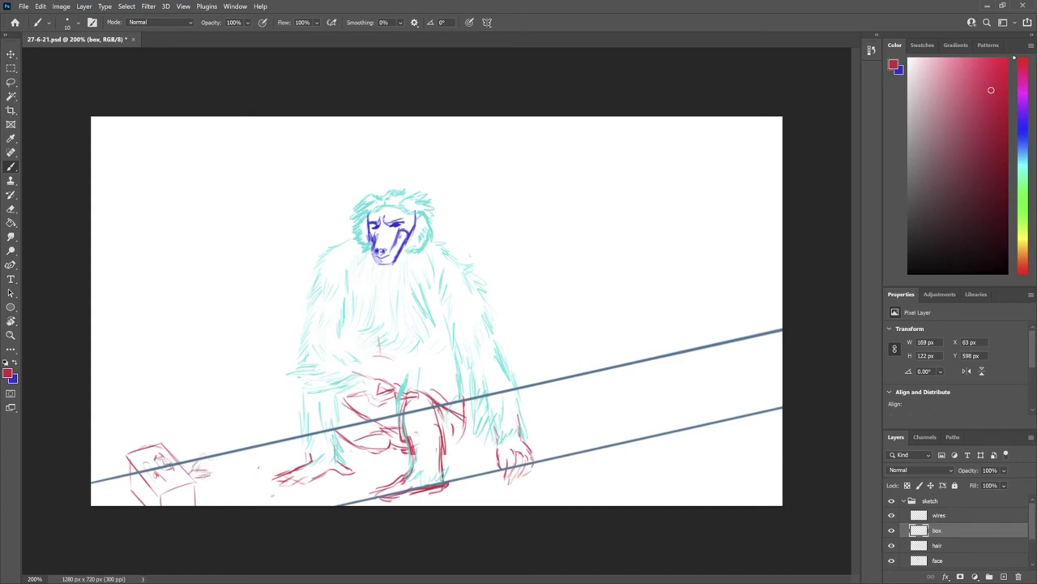
{"action": "key", "text": "alt+["}
{"action": "key", "text": "alt+["}
{"action": "key", "text": "x"}
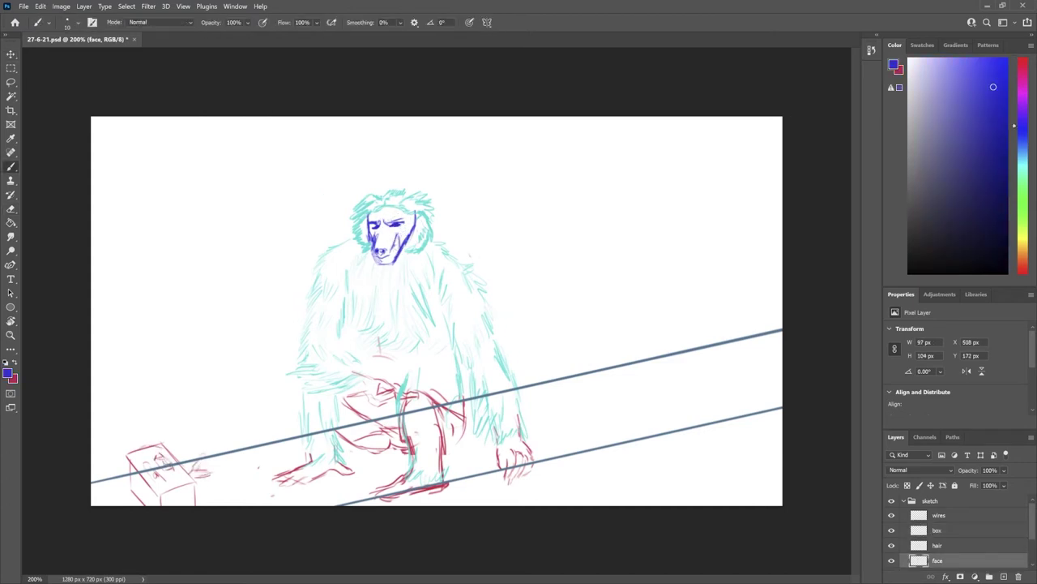
{"action": "key", "text": "ctrl+s"}
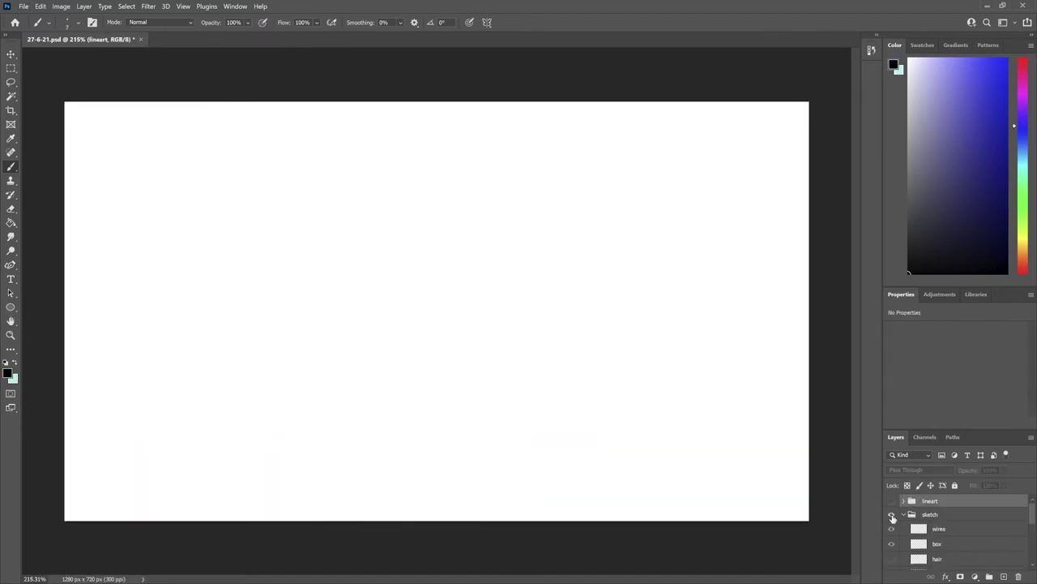
Show the lineart group and rotate Layer 9's straight wire lines about 14° to match the sketch.
{"action": "left_click", "coordinate": [902, 501]}
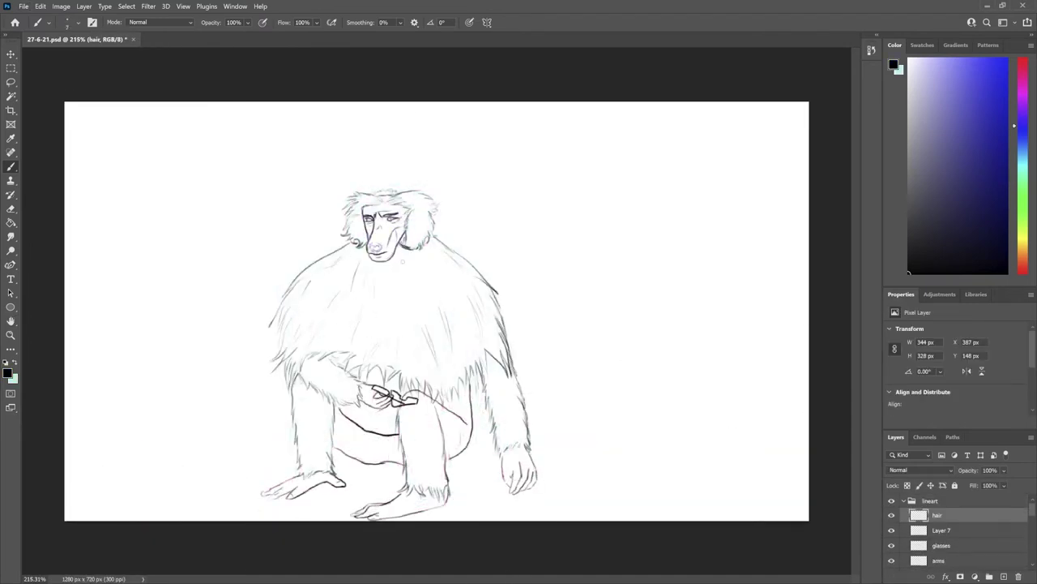
{"action": "scroll", "coordinate": [957, 527], "scroll_direction": "down", "scroll_amount": 3}
{"action": "left_click", "coordinate": [932, 549]}
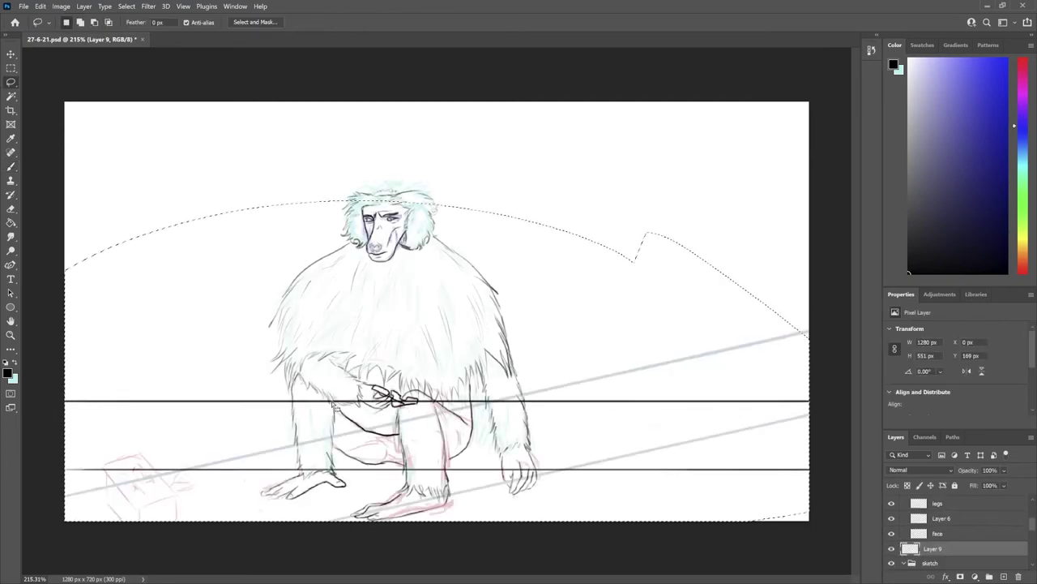
{"action": "key", "text": "ctrl+t"}
{"action": "left_click_drag", "start_coordinate": [543, 400], "coordinate": [724, 292]}
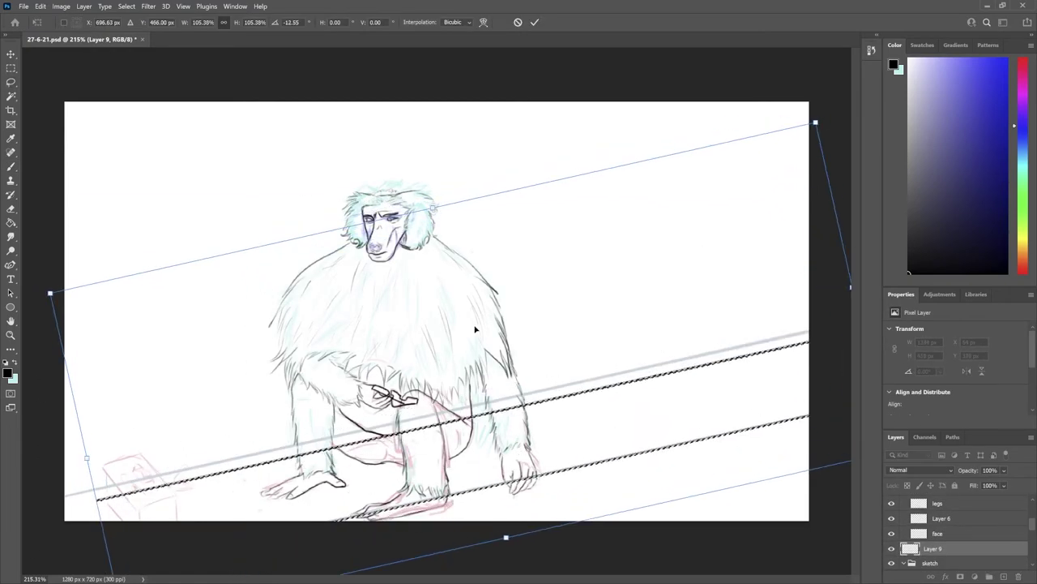
{"action": "key", "text": "Return"}
Add a new layer and begin inking at the wires' bottom-left end.
{"action": "key", "text": "m"}
{"action": "key", "text": "b"}
{"action": "key", "text": "ctrl+shift+alt+n"}
{"action": "key", "text": "ctrl+shift+alt+n"}
{"action": "left_click_drag", "start_coordinate": [81, 495], "coordinate": [68, 511]}
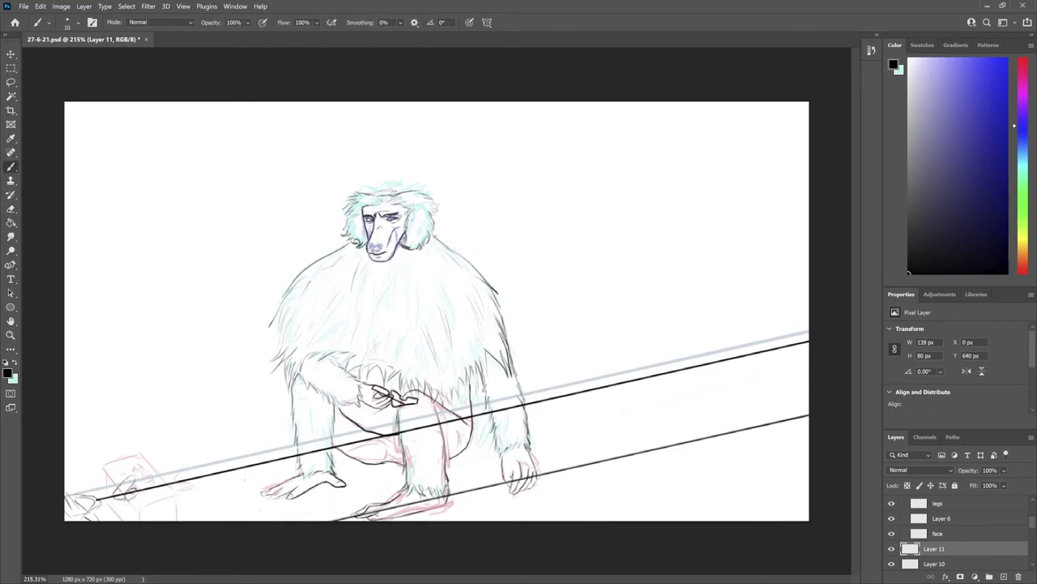
Name Layer 11 'box' and ink the box's edges, redoing the misplaced top and right edges.
{"action": "double_click", "coordinate": [935, 548]}
{"action": "type", "text": "box"}
{"action": "key", "text": "Return"}
{"action": "left_click_drag", "start_coordinate": [211, 501], "coordinate": [186, 452]}
{"action": "mouse_move", "coordinate": [186, 450]}
{"action": "left_mouse_down"}
{"action": "mouse_move", "coordinate": [248, 432]}
{"action": "mouse_move", "coordinate": [240, 443]}
{"action": "mouse_move", "coordinate": [274, 501]}
{"action": "left_mouse_up"}
{"action": "key", "text": "ctrl+z"}
{"action": "left_click_drag", "start_coordinate": [212, 503], "coordinate": [266, 511]}
{"action": "key", "text": "ctrl+z"}
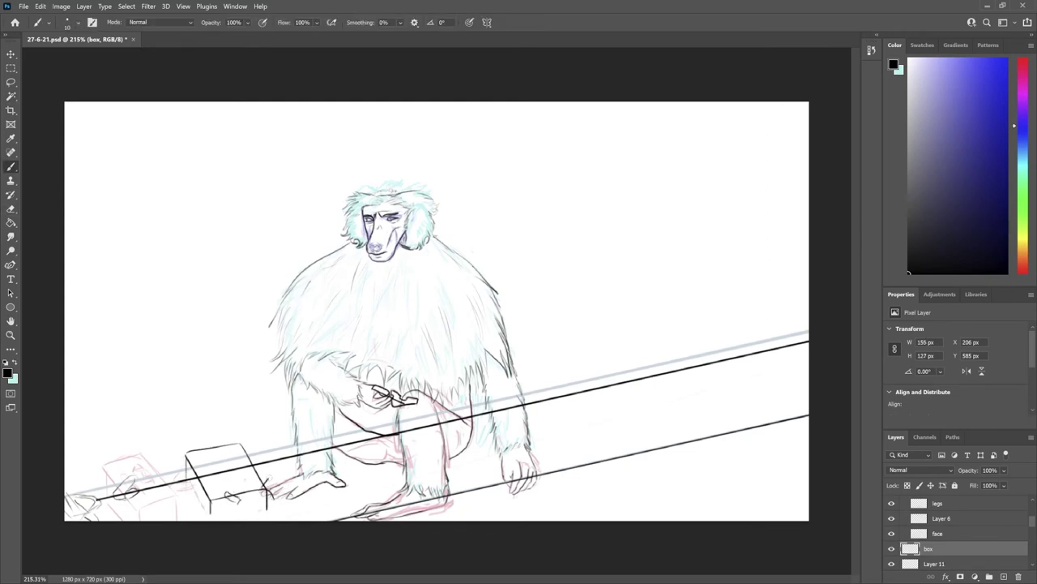
{"action": "mouse_move", "coordinate": [261, 493]}
{"action": "left_mouse_down"}
{"action": "mouse_move", "coordinate": [262, 513]}
{"action": "mouse_move", "coordinate": [259, 496]}
{"action": "mouse_move", "coordinate": [232, 500]}
{"action": "left_mouse_up"}
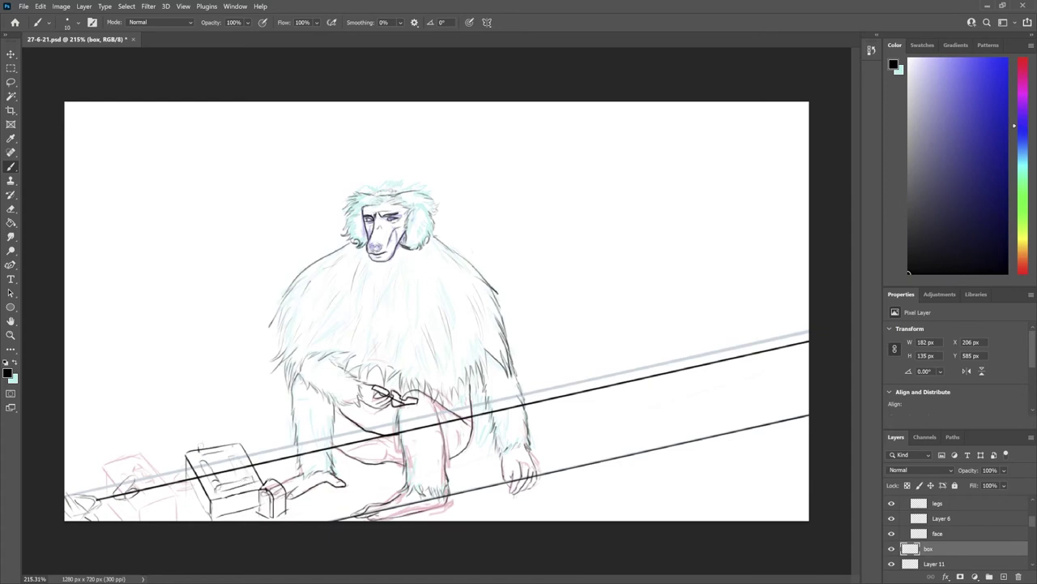
Add Layer 12 for the plug, nudge the box drawing up, and hide the coloured sketch.
{"action": "key", "text": "ctrl+shift+alt+n"}
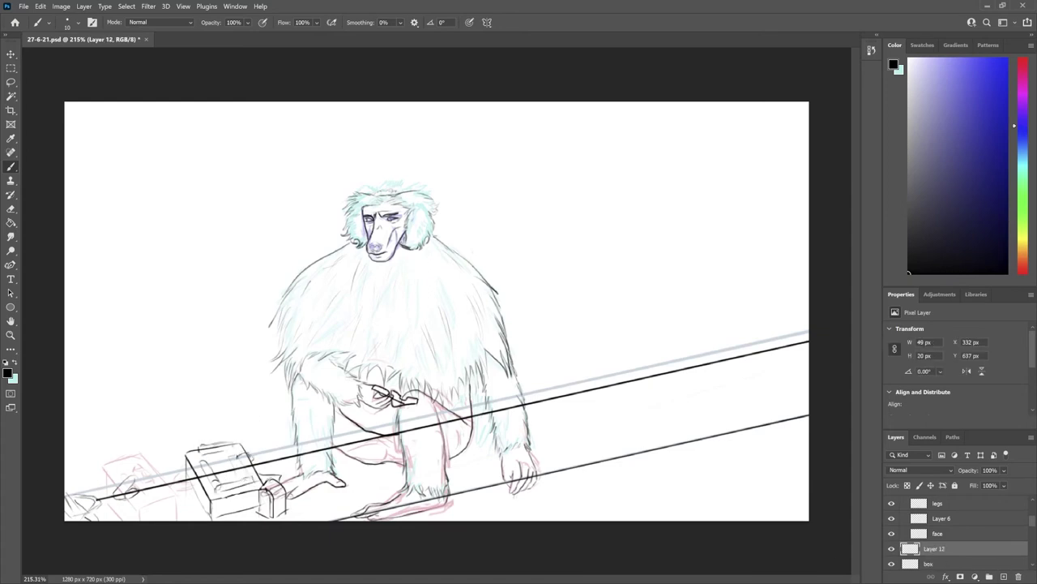
{"action": "left_click_drag", "start_coordinate": [243, 453], "coordinate": [243, 444]}
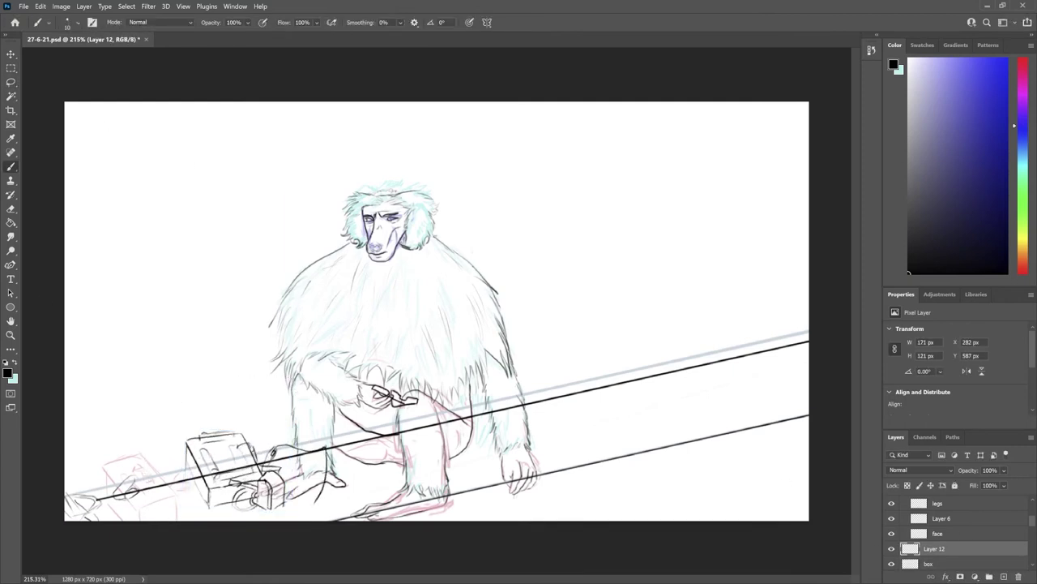
{"action": "key", "text": "alt+bracketright"}
Check the lineart face up close, name the group 'colour' and select its base layer.
{"action": "key", "text": "ctrl+plus"}
{"action": "key", "text": "ctrl+plus"}
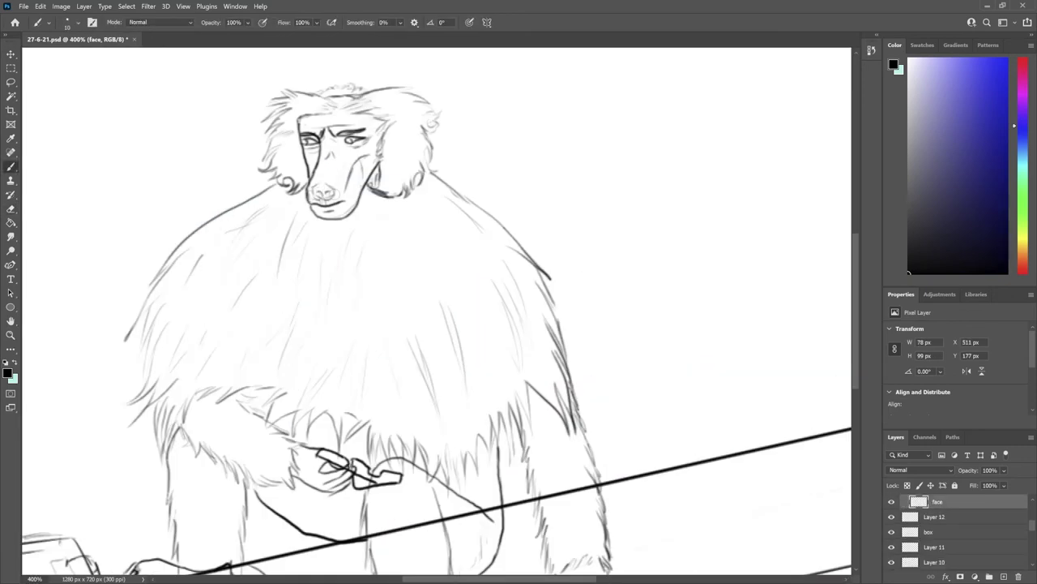
{"action": "key", "text": "ctrl+0"}
{"action": "left_click", "coordinate": [948, 521]}
{"action": "key", "text": "Return"}
{"action": "key", "text": "alt+bracketleft"}
Paint lavender-grey base colour over the chest, legs, belly and arm.
{"action": "mouse_move", "coordinate": [409, 271]}
{"action": "left_mouse_down"}
{"action": "mouse_move", "coordinate": [313, 332]}
{"action": "mouse_move", "coordinate": [324, 422]}
{"action": "left_mouse_up"}
{"action": "scroll", "coordinate": [277, 500], "scroll_direction": "up", "scroll_amount": 2}
{"action": "mouse_move", "coordinate": [277, 500]}
{"action": "left_mouse_down"}
{"action": "mouse_move", "coordinate": [324, 478]}
{"action": "mouse_move", "coordinate": [315, 450]}
{"action": "mouse_move", "coordinate": [389, 475]}
{"action": "mouse_move", "coordinate": [319, 367]}
{"action": "mouse_move", "coordinate": [369, 333]}
{"action": "left_mouse_up"}
{"action": "left_click_drag", "start_coordinate": [308, 275], "coordinate": [291, 389]}
{"action": "left_click_drag", "start_coordinate": [405, 341], "coordinate": [526, 300]}
{"action": "mouse_move", "coordinate": [518, 340]}
{"action": "left_mouse_down"}
{"action": "mouse_move", "coordinate": [421, 405]}
{"action": "mouse_move", "coordinate": [486, 406]}
{"action": "mouse_move", "coordinate": [543, 519]}
{"action": "mouse_move", "coordinate": [460, 500]}
{"action": "left_mouse_up"}
Paint grey over the foot, right leg, forearm, hand and upper arm, erasing overflow at the foot.
{"action": "mouse_move", "coordinate": [422, 531]}
{"action": "left_mouse_down"}
{"action": "mouse_move", "coordinate": [560, 522]}
{"action": "mouse_move", "coordinate": [592, 487]}
{"action": "left_mouse_up"}
{"action": "key", "text": "e"}
{"action": "key", "text": "b"}
{"action": "left_click_drag", "start_coordinate": [568, 446], "coordinate": [583, 308]}
{"action": "left_click_drag", "start_coordinate": [607, 421], "coordinate": [604, 259]}
{"action": "left_click_drag", "start_coordinate": [698, 344], "coordinate": [701, 478]}
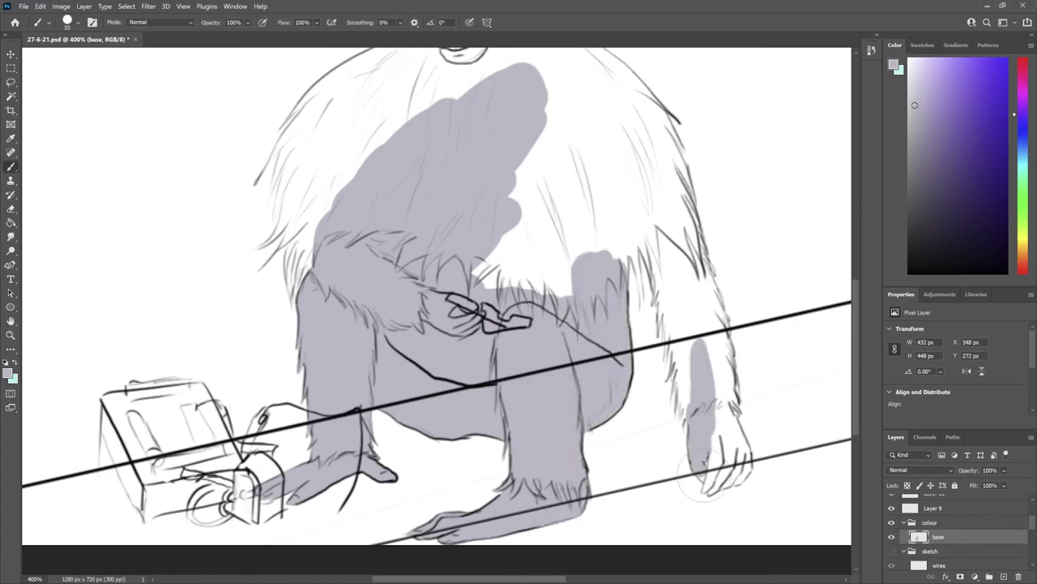
{"action": "mouse_move", "coordinate": [717, 421]}
{"action": "left_mouse_down"}
{"action": "mouse_move", "coordinate": [705, 490]}
{"action": "mouse_move", "coordinate": [733, 405]}
{"action": "mouse_move", "coordinate": [753, 478]}
{"action": "mouse_move", "coordinate": [697, 292]}
{"action": "left_mouse_up"}
{"action": "mouse_move", "coordinate": [685, 333]}
{"action": "left_mouse_down"}
{"action": "mouse_move", "coordinate": [681, 365]}
{"action": "mouse_move", "coordinate": [649, 244]}
{"action": "mouse_move", "coordinate": [685, 199]}
{"action": "left_mouse_up"}
{"action": "left_click_drag", "start_coordinate": [649, 308], "coordinate": [632, 223]}
{"action": "scroll", "coordinate": [438, 325], "scroll_direction": "up", "scroll_amount": 4}
Extend grey under the chin and across the left shoulder fur, filling white gaps at its edge.
{"action": "left_click_drag", "start_coordinate": [365, 276], "coordinate": [487, 174]}
{"action": "key", "text": "e"}
{"action": "key", "text": "b"}
{"action": "left_click_drag", "start_coordinate": [296, 227], "coordinate": [271, 292]}
{"action": "left_click_drag", "start_coordinate": [348, 211], "coordinate": [316, 348]}
{"action": "left_click_drag", "start_coordinate": [308, 279], "coordinate": [271, 365]}
{"action": "mouse_move", "coordinate": [280, 292]}
{"action": "left_mouse_down"}
{"action": "mouse_move", "coordinate": [263, 345]}
{"action": "mouse_move", "coordinate": [276, 373]}
{"action": "mouse_move", "coordinate": [308, 324]}
{"action": "mouse_move", "coordinate": [279, 389]}
{"action": "mouse_move", "coordinate": [280, 422]}
{"action": "left_mouse_up"}
{"action": "left_click_drag", "start_coordinate": [312, 365], "coordinate": [288, 430]}
{"action": "scroll", "coordinate": [438, 308], "scroll_direction": "right", "scroll_amount": 5}
Fill the shoulders with grey, undoing one stray stroke.
{"action": "left_click_drag", "start_coordinate": [421, 163], "coordinate": [405, 373]}
{"action": "left_click_drag", "start_coordinate": [454, 235], "coordinate": [518, 365]}
{"action": "key", "text": "ctrl+z"}
{"action": "key", "text": "ctrl+z"}
{"action": "left_click_drag", "start_coordinate": [511, 271], "coordinate": [543, 340]}
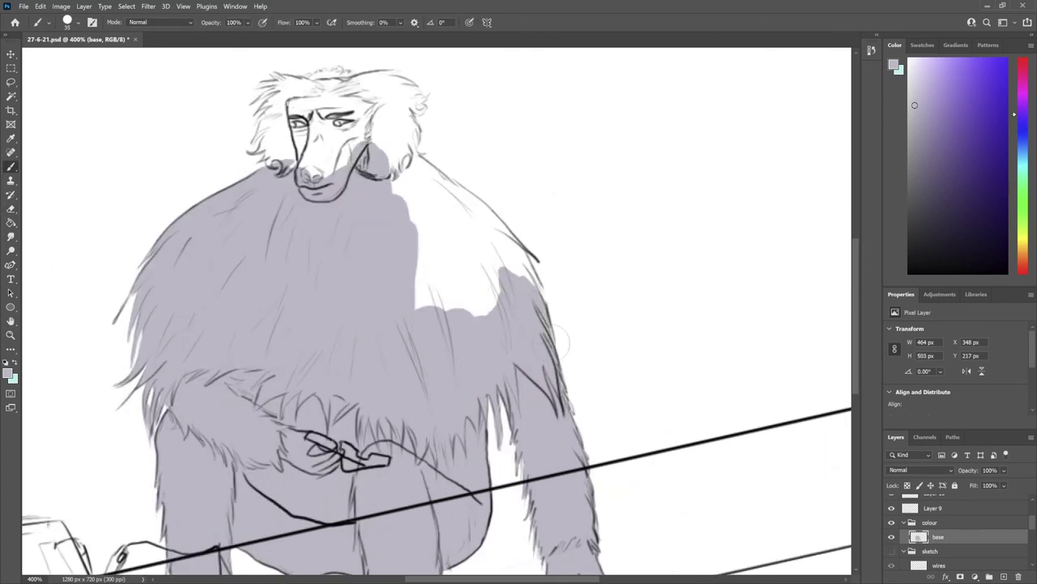
{"action": "mouse_move", "coordinate": [500, 239]}
{"action": "left_mouse_down"}
{"action": "mouse_move", "coordinate": [535, 284]}
{"action": "mouse_move", "coordinate": [580, 304]}
{"action": "left_mouse_up"}
{"action": "left_click_drag", "start_coordinate": [486, 210], "coordinate": [582, 277]}
Cover the head hair, the area around the face and the right shoulder's white patch with grey.
{"action": "mouse_move", "coordinate": [417, 142]}
{"action": "left_mouse_down"}
{"action": "mouse_move", "coordinate": [498, 142]}
{"action": "mouse_move", "coordinate": [511, 160]}
{"action": "mouse_move", "coordinate": [482, 219]}
{"action": "left_mouse_up"}
{"action": "mouse_move", "coordinate": [340, 146]}
{"action": "left_mouse_down"}
{"action": "mouse_move", "coordinate": [393, 137]}
{"action": "mouse_move", "coordinate": [409, 227]}
{"action": "left_mouse_up"}
{"action": "left_click_drag", "start_coordinate": [372, 154], "coordinate": [454, 231]}
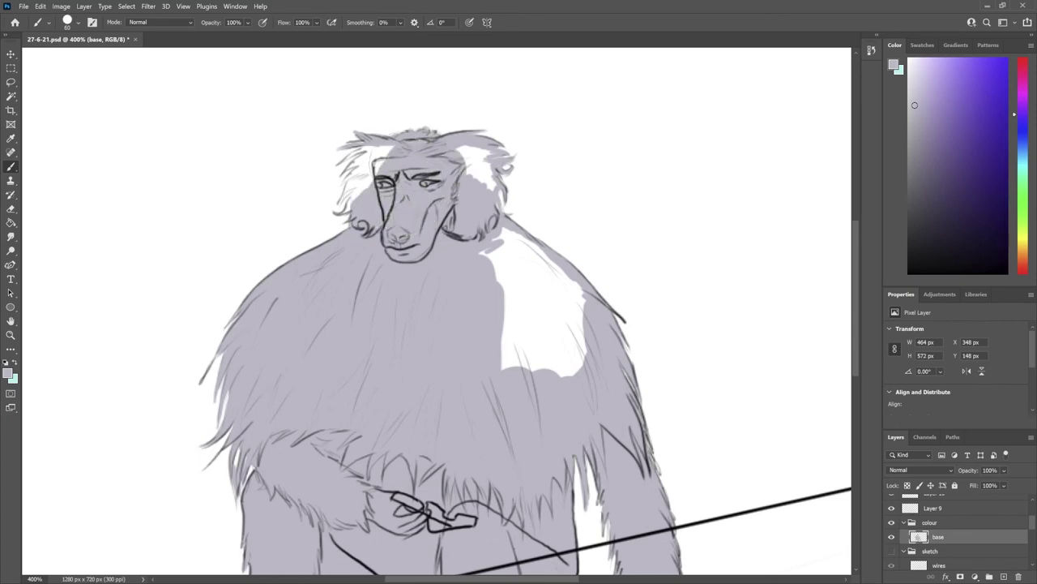
{"action": "mouse_move", "coordinate": [357, 179]}
{"action": "left_mouse_down"}
{"action": "mouse_move", "coordinate": [341, 223]}
{"action": "mouse_move", "coordinate": [349, 172]}
{"action": "mouse_move", "coordinate": [393, 172]}
{"action": "left_mouse_up"}
{"action": "left_click_drag", "start_coordinate": [458, 148], "coordinate": [496, 191]}
Paint the baboon's face peach on a new layer with a larger brush.
{"action": "key", "text": "bracketright"}
{"action": "key", "text": "bracketright"}
{"action": "key", "text": "bracketright"}
{"action": "left_click_drag", "start_coordinate": [568, 244], "coordinate": [472, 270]}
{"action": "key", "text": "ctrl+shift+n"}
{"action": "left_click_drag", "start_coordinate": [1023, 114], "coordinate": [1023, 266]}
{"action": "left_click", "coordinate": [938, 77]}
{"action": "key", "text": "ctrl+minus"}
{"action": "left_click_drag", "start_coordinate": [344, 174], "coordinate": [369, 227]}
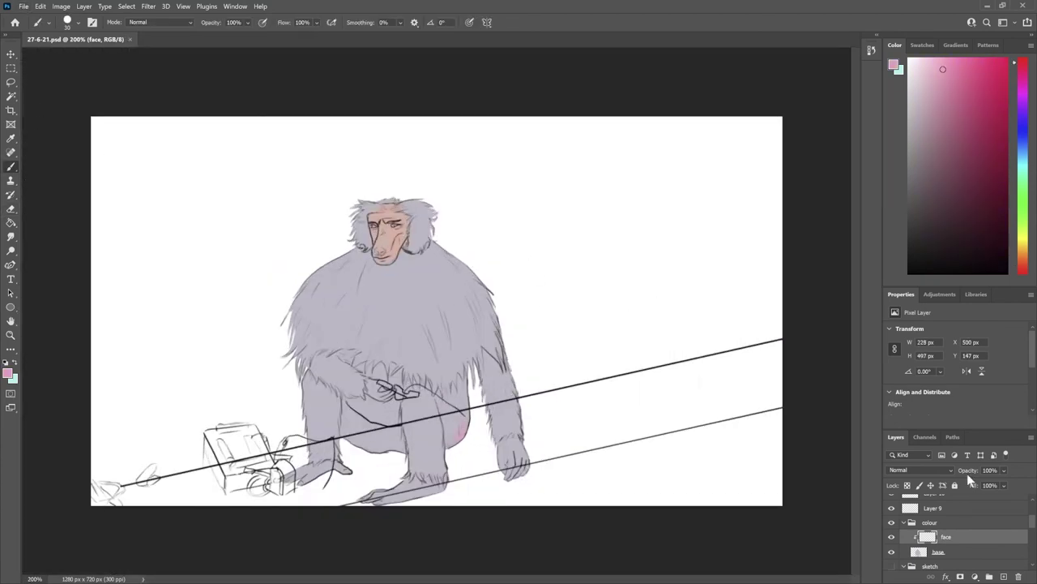
{"action": "scroll", "coordinate": [960, 519], "scroll_direction": "down", "scroll_amount": 3}
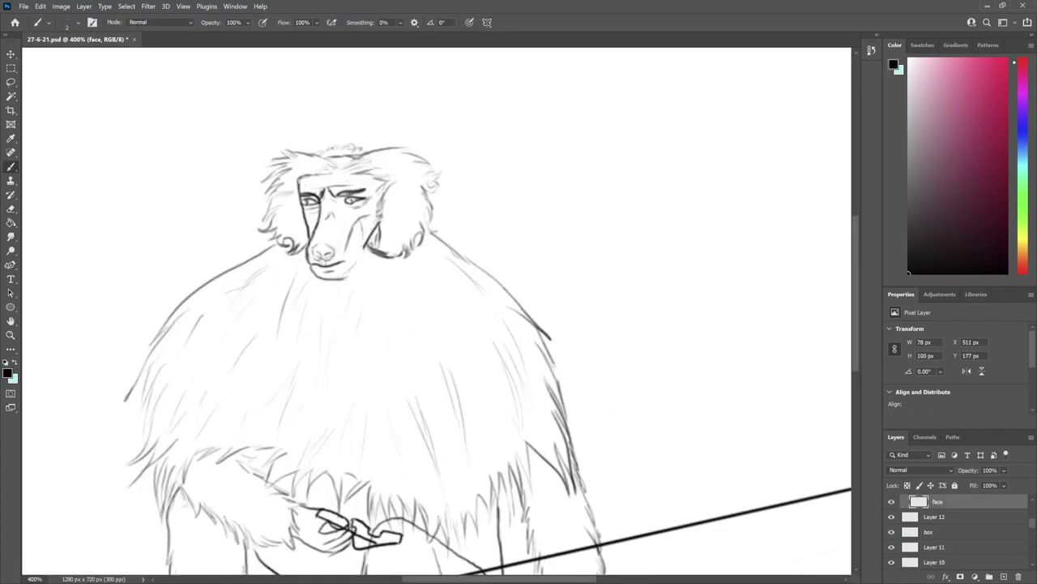
Undo two edits on the muzzle lines to bring back the darker jaw line.
{"action": "key", "text": "ctrl+z"}
{"action": "key", "text": "ctrl+z"}
{"action": "key", "text": "ctrl+z"}
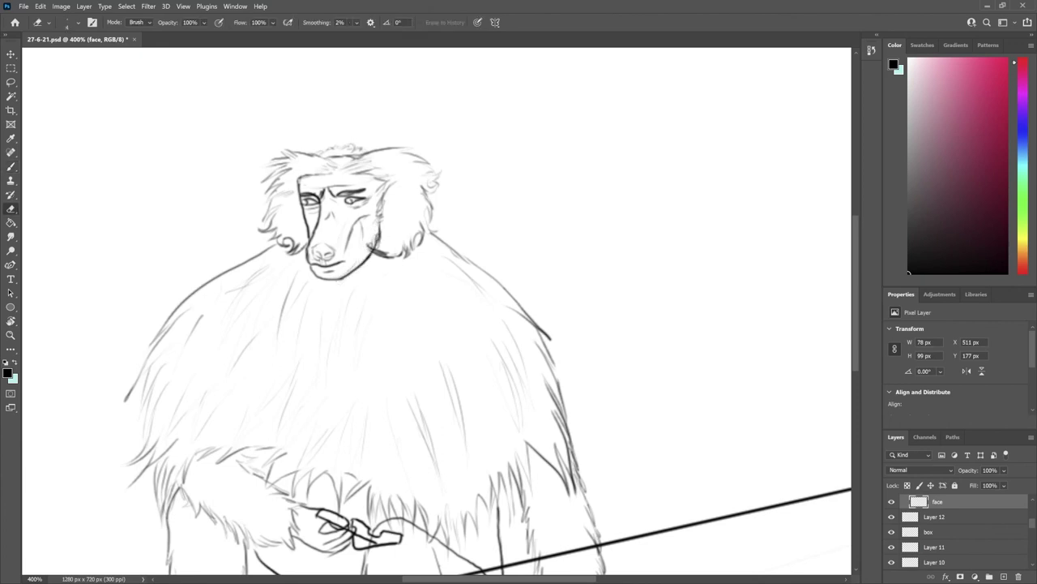